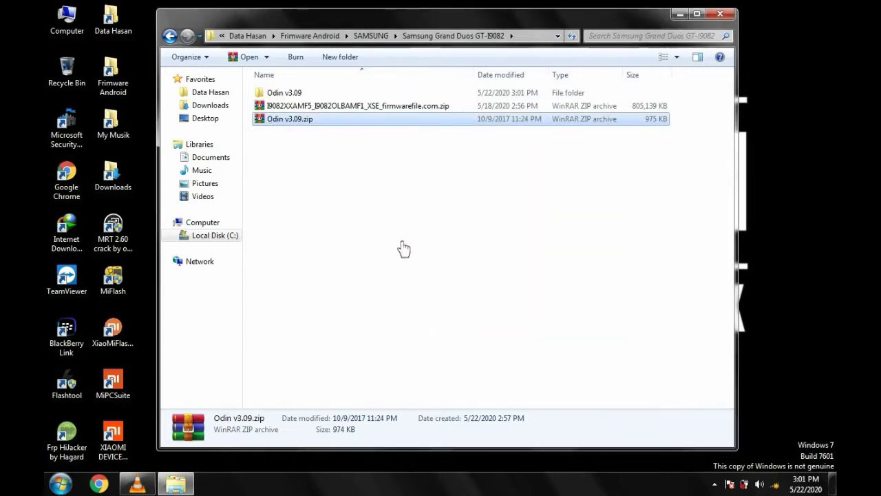
# - Extract the I9082XXAMF5_I9082OLBAMF1_XSE_firmwarefile.com.zip archive into its default subfolder with the standard extraction options
pyautogui.click(420, 114)
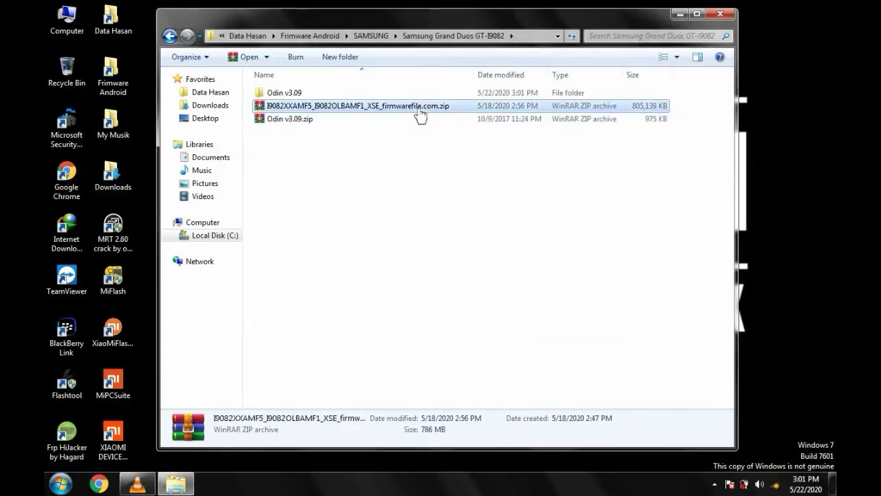
pyautogui.rightClick(420, 112)
pyautogui.click(486, 146)
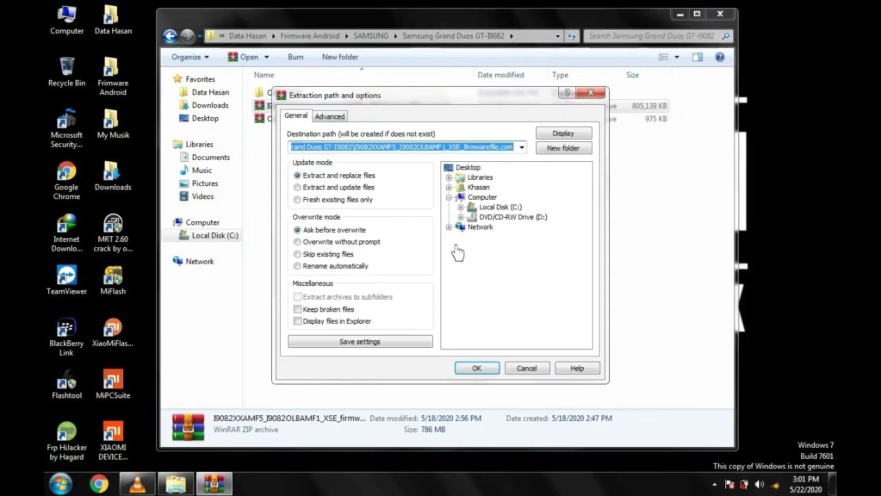
pyautogui.click(478, 368)
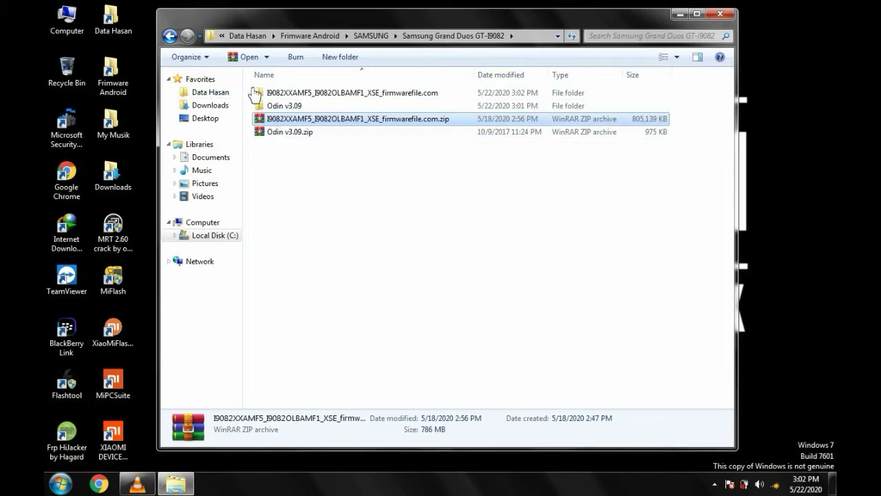
# - Move the extracted firmware folder and the Odin v3.09 folder to the desktop, and close the folder window
pyautogui.moveTo(253, 87); pyautogui.dragTo(288, 108)
pyautogui.rightClick(287, 109)
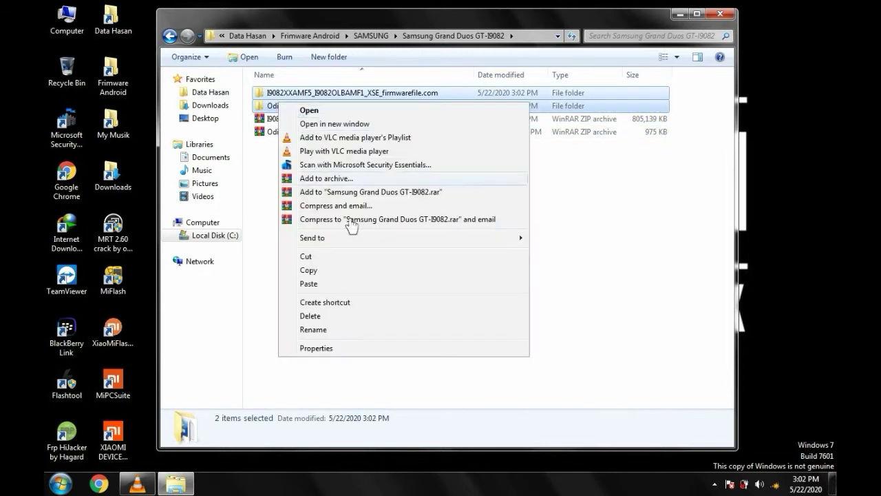
pyautogui.click(343, 261)
pyautogui.click(768, 121)
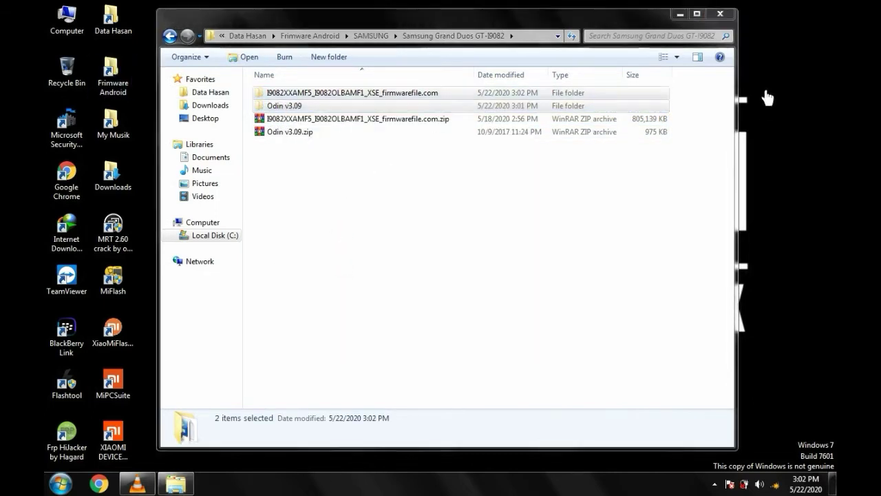
pyautogui.rightClick(768, 121)
pyautogui.click(763, 142)
pyautogui.click(721, 14)
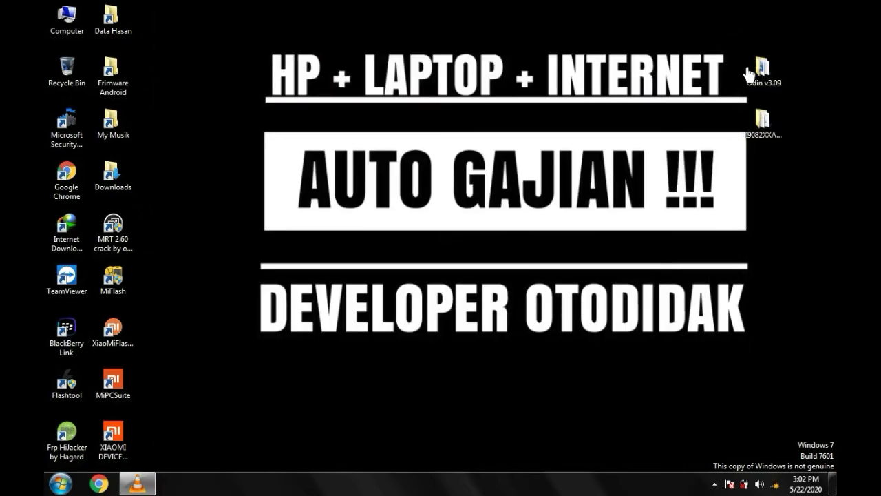
# - Reposition the Odin v3.09 and firmware folders near the other desktop shortcuts and refresh the desktop
pyautogui.moveTo(777, 80); pyautogui.dragTo(232, 78)
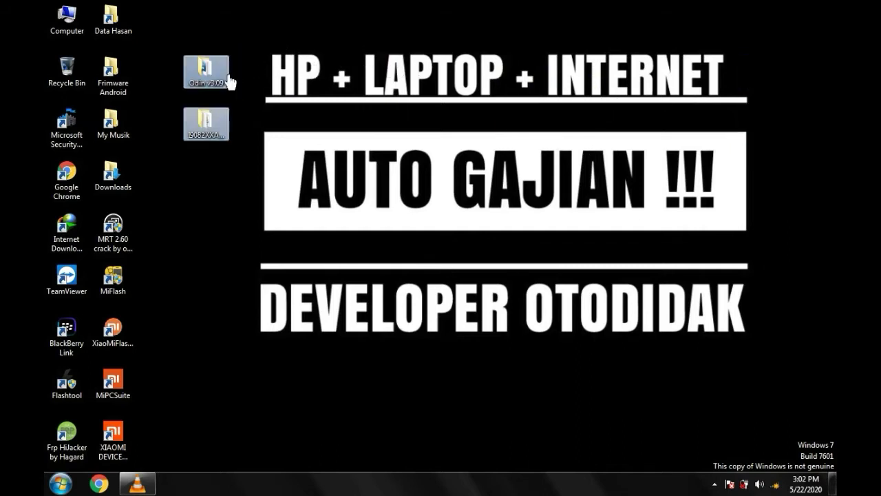
pyautogui.click(348, 55)
pyautogui.rightClick(342, 54)
pyautogui.click(389, 86)
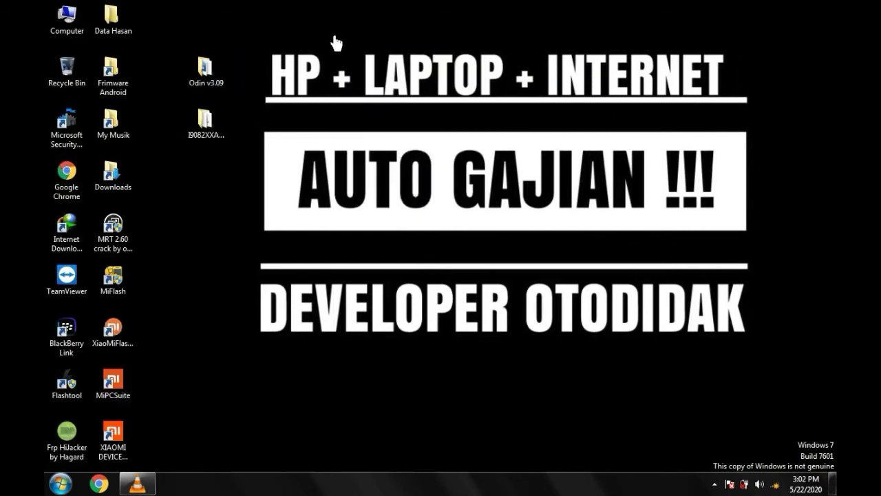
pyautogui.rightClick(324, 26)
pyautogui.click(364, 62)
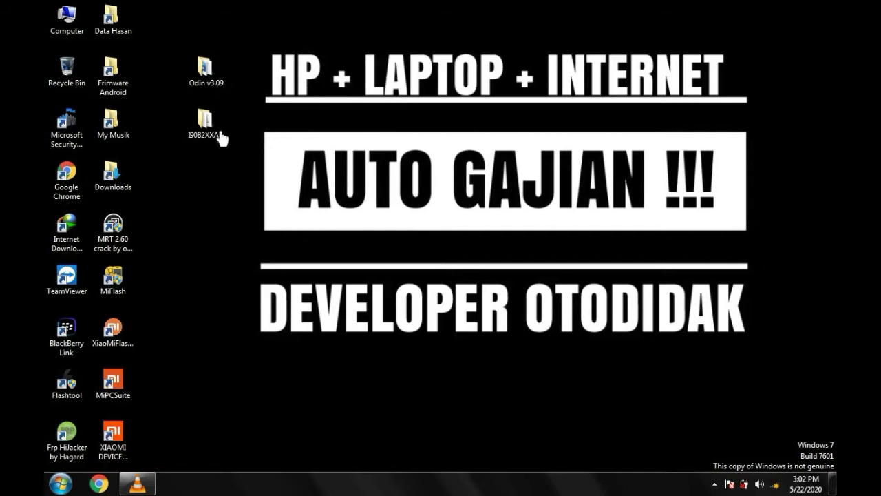
# - Check the full file names inside the desktop firmware folder, and close its window
pyautogui.click(204, 138)
pyautogui.doubleClick(201, 142)
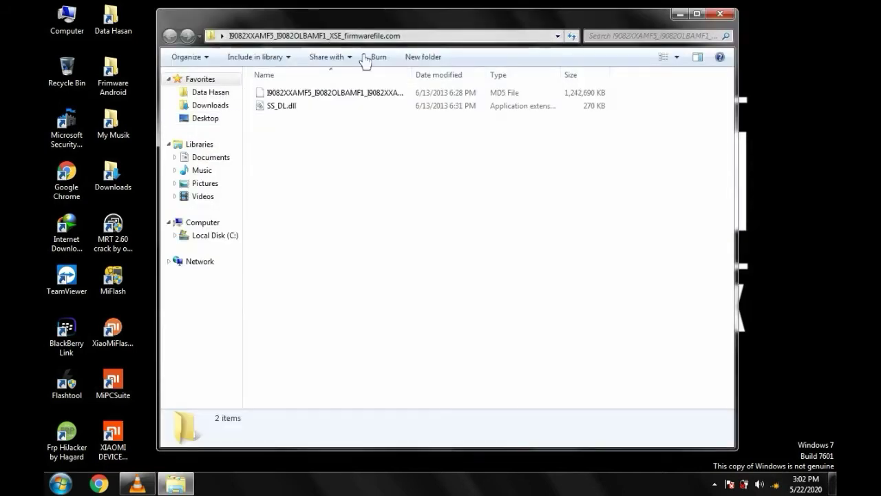
pyautogui.moveTo(412, 74); pyautogui.dragTo(532, 74)
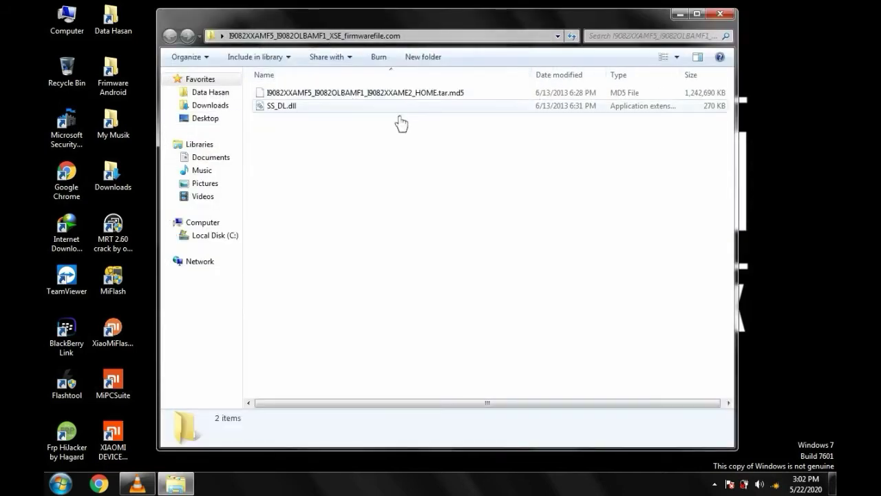
pyautogui.click(728, 19)
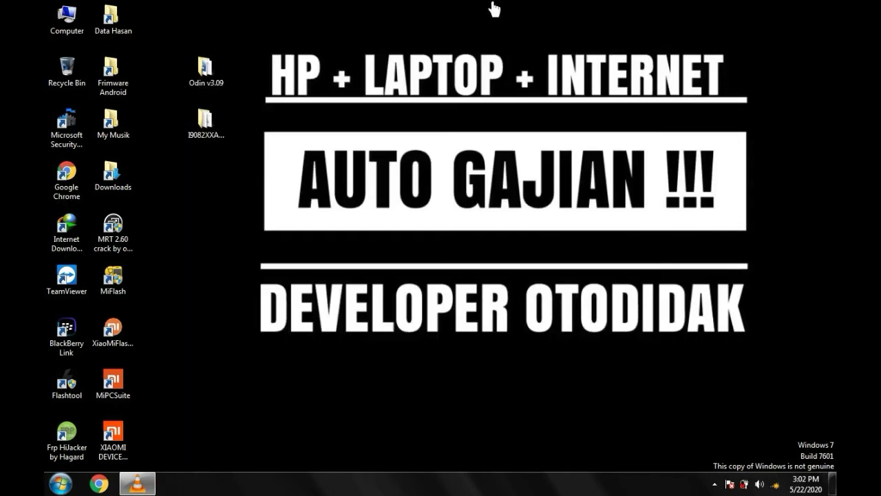
# - Launch Odin3 v3.09.exe from the desktop's Odin v3.09 folder, dismissing the color scheme prompt, and leave only the Odin3 window open
pyautogui.doubleClick(205, 75)
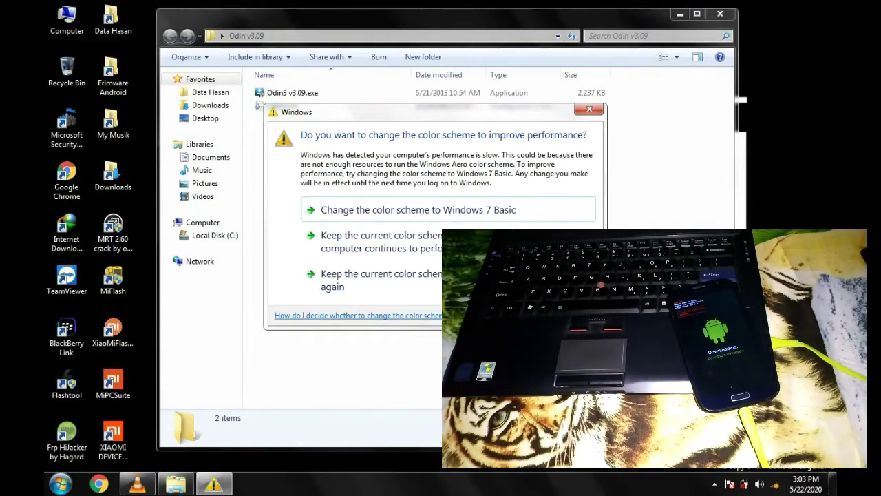
pyautogui.click(590, 109)
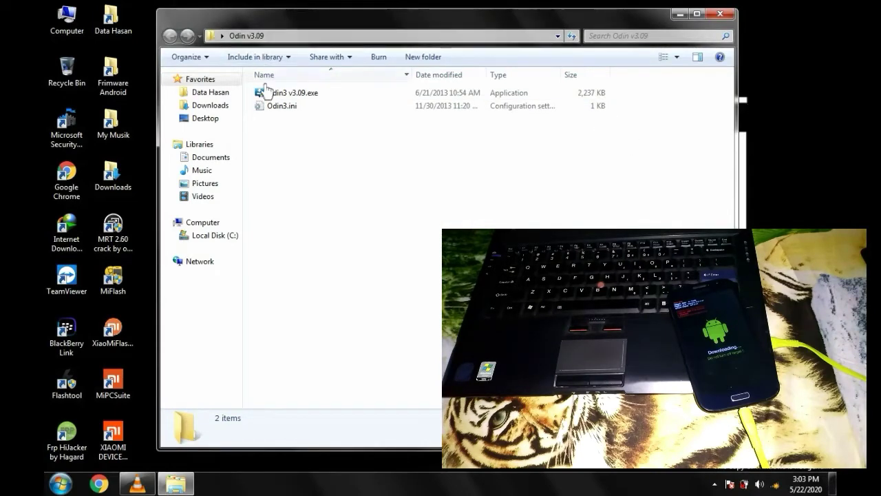
pyautogui.click(288, 96)
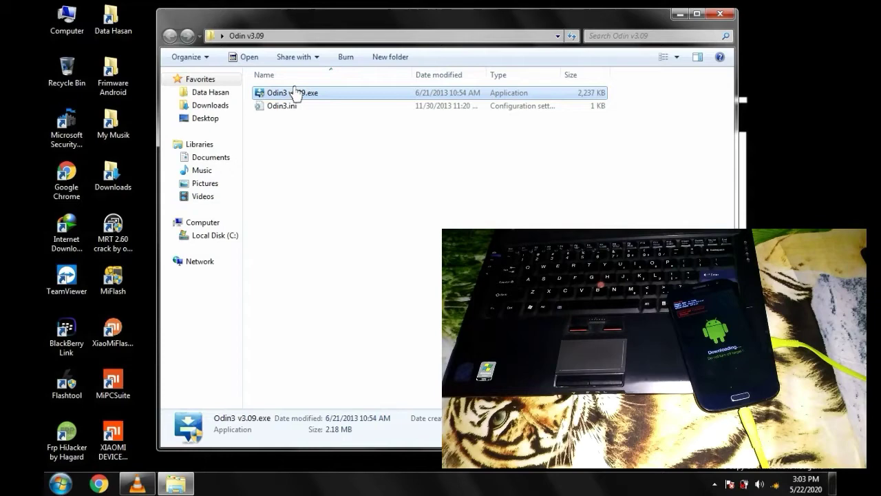
pyautogui.doubleClick(295, 94)
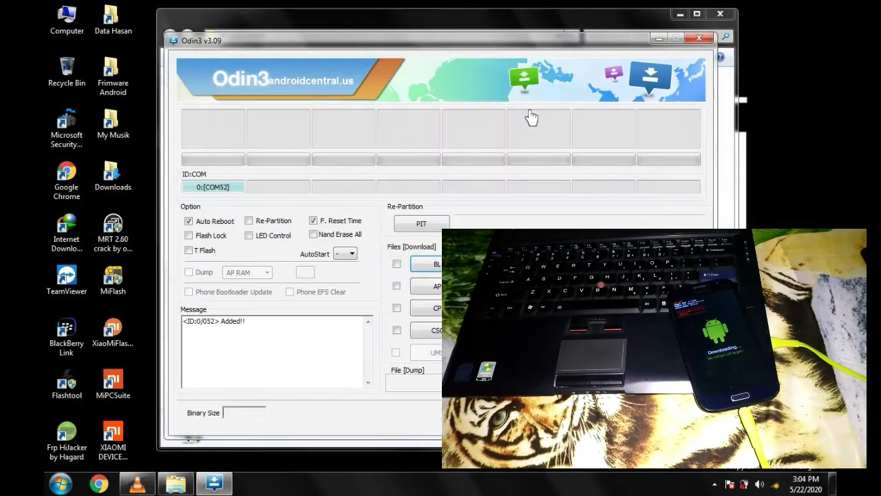
pyautogui.click(719, 13)
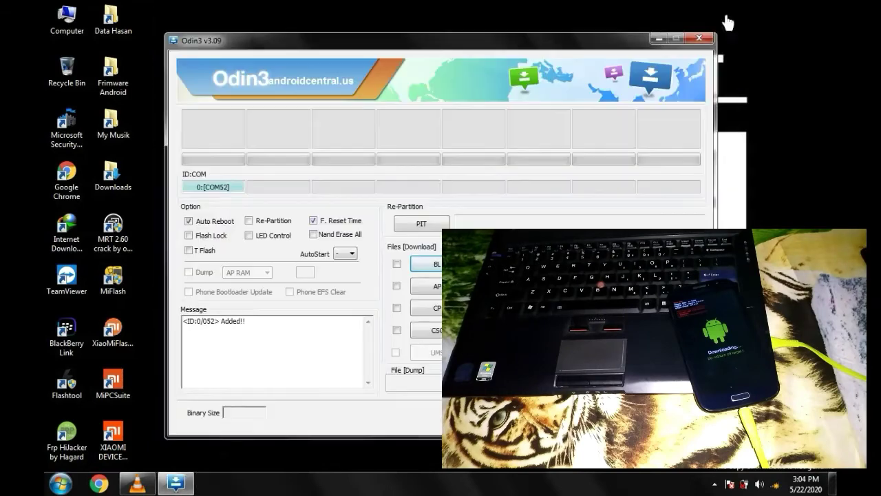
pyautogui.moveTo(554, 44); pyautogui.dragTo(437, 21)
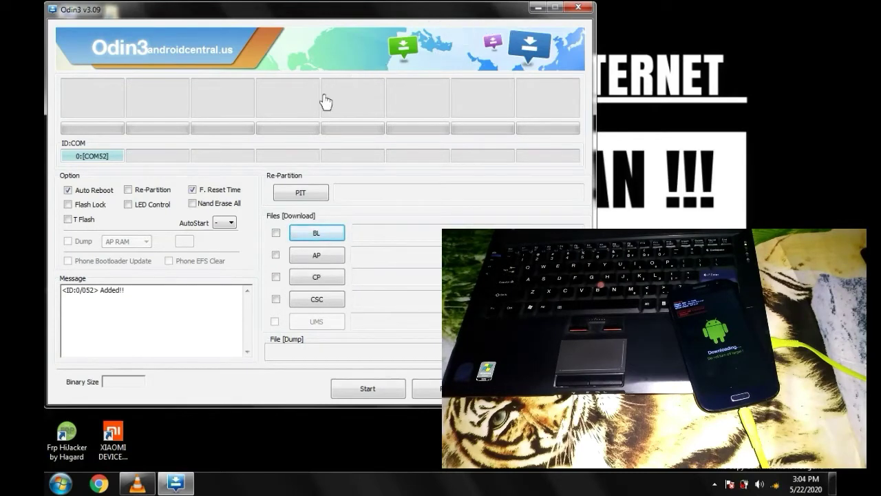
# - Load I9082XXAMF5_I9082OLBAMF1_I9082XXAME2_HOME.tar.md5 from the desktop firmware folder as the AP file
pyautogui.click(331, 264)
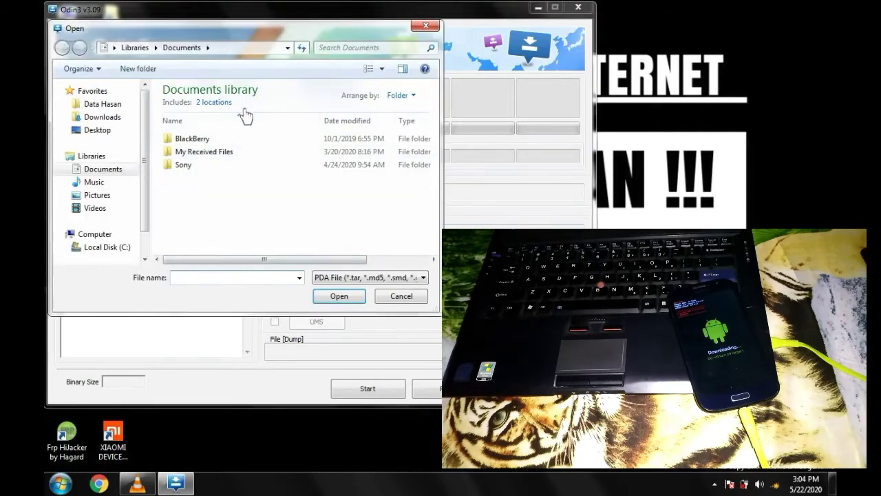
pyautogui.click(109, 134)
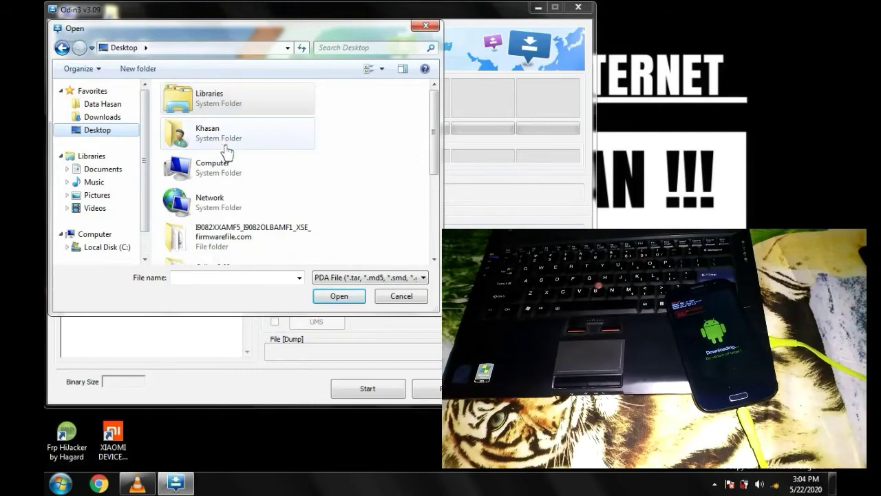
pyautogui.doubleClick(240, 241)
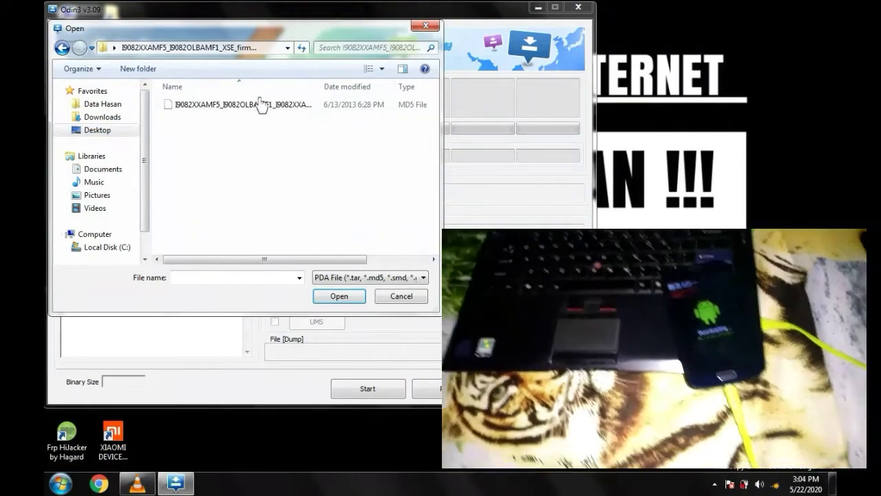
pyautogui.click(261, 105)
pyautogui.click(339, 295)
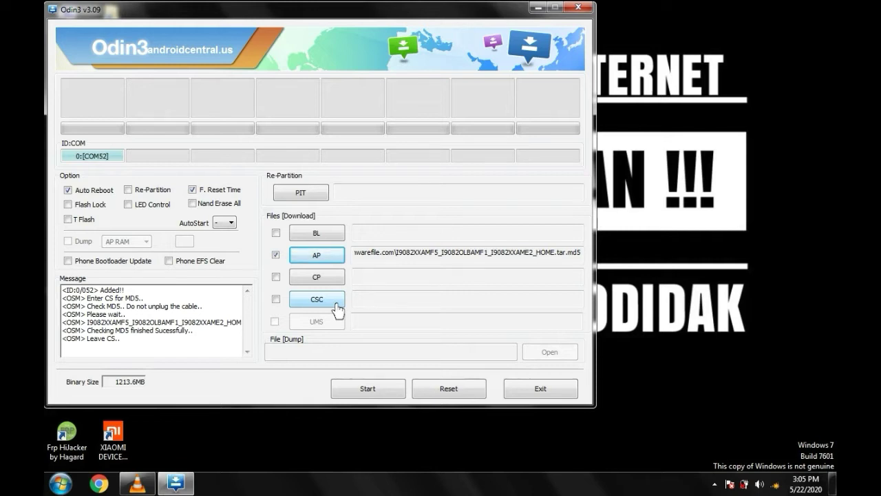
# - Flash the loaded AP firmware to the connected phone and close Odin3 once the flashing has finished
pyautogui.click(377, 399)
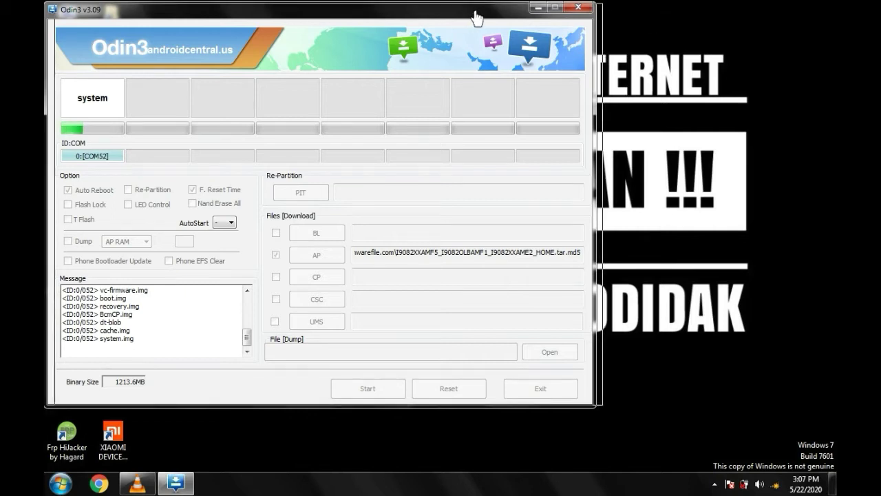
pyautogui.moveTo(469, 20); pyautogui.dragTo(478, 20)
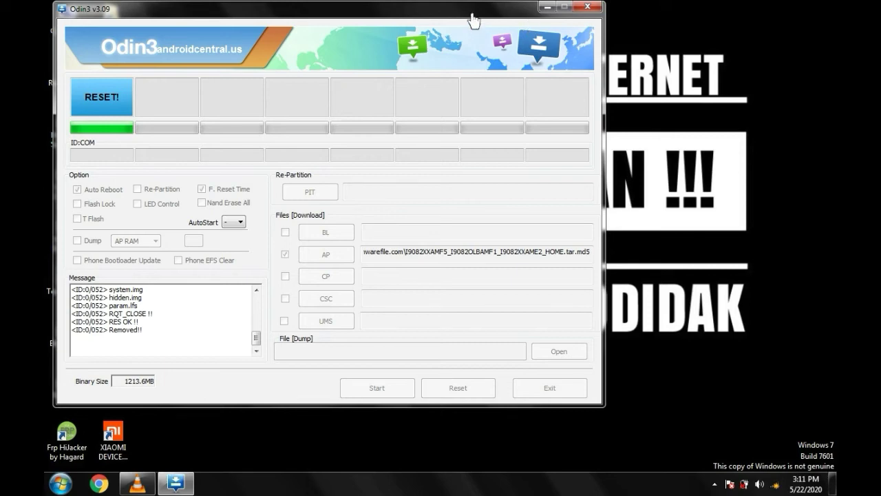
pyautogui.moveTo(472, 15); pyautogui.dragTo(605, 33)
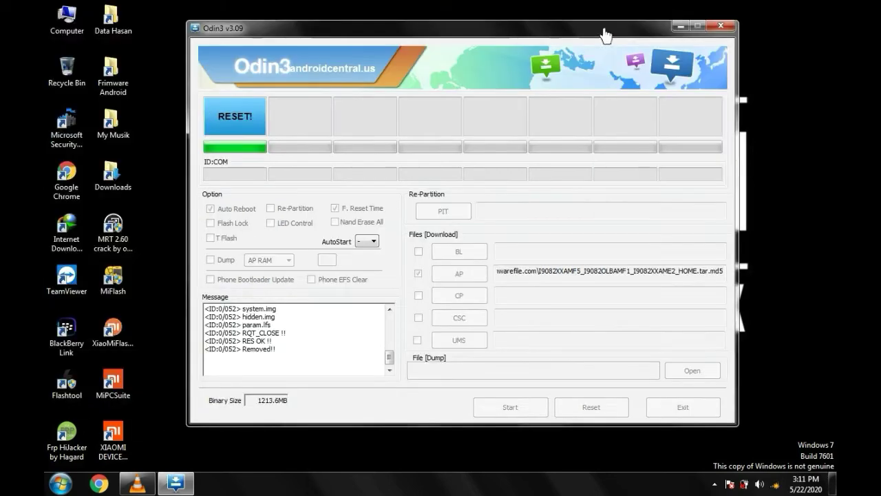
pyautogui.click(720, 26)
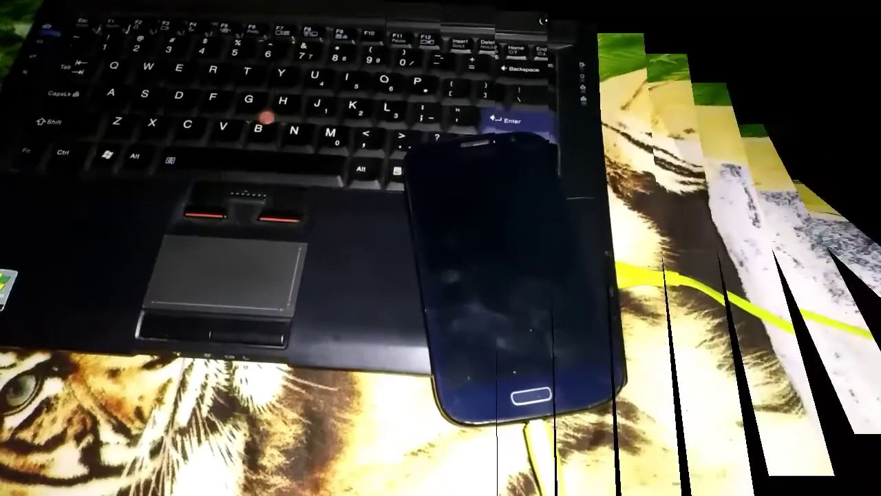